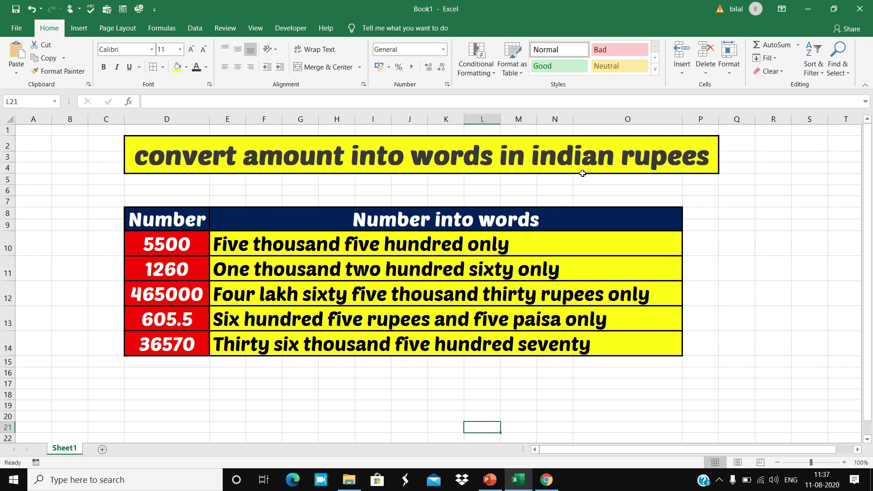
Subscribe to the CourseTAB YouTube channel and set its notifications to All
key(ctrl+Up)
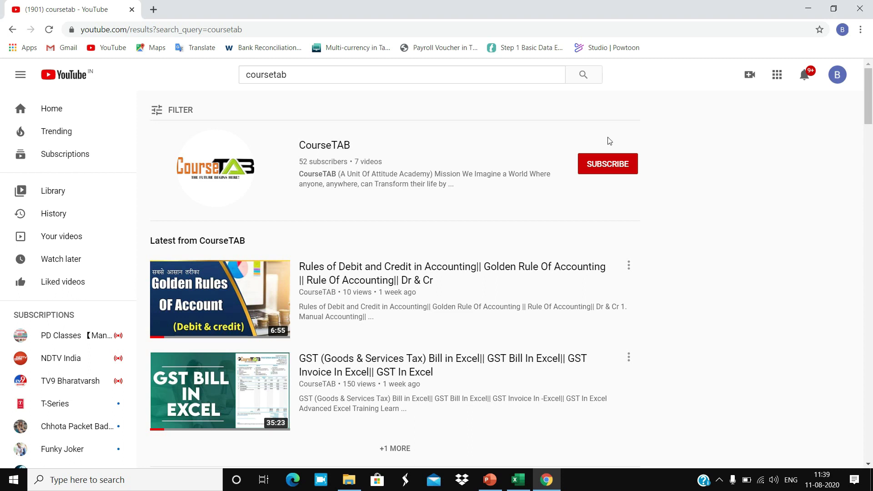
click(610, 164)
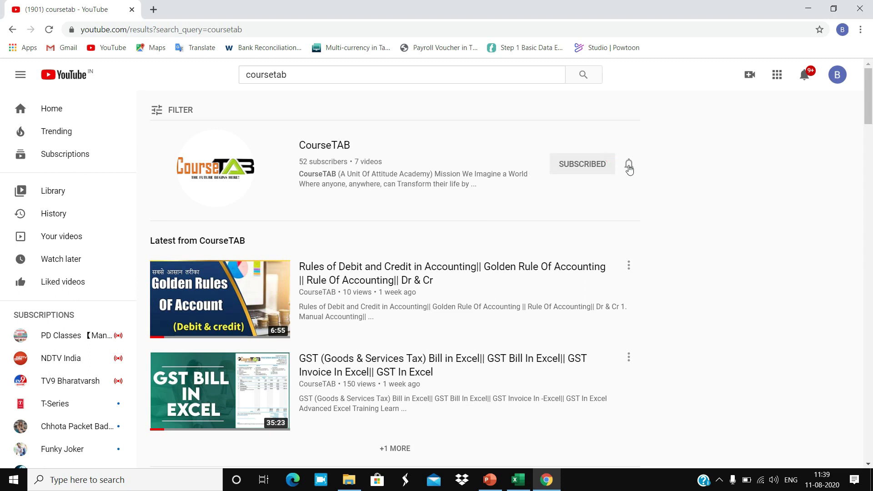
click(628, 164)
click(626, 189)
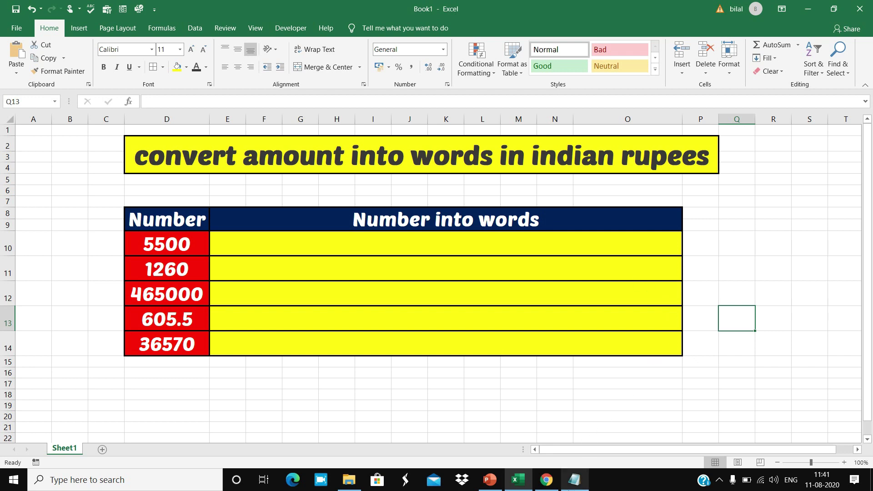
Copy all the courseTAB VBA code from 'my file' in Notepad, then close Notepad
click(569, 487)
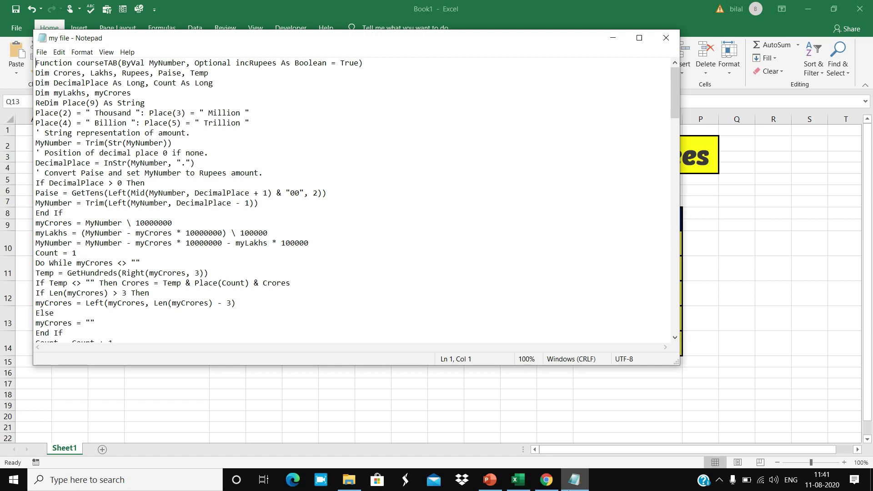
click(298, 230)
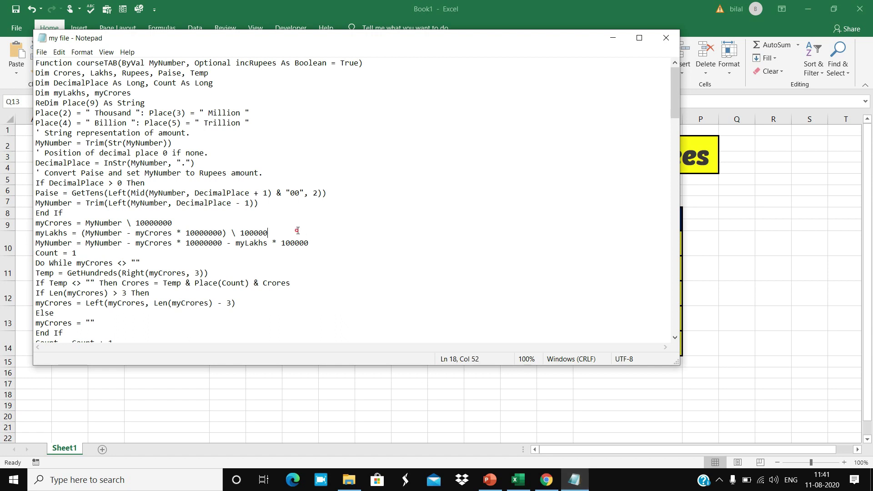
key(ctrl+a)
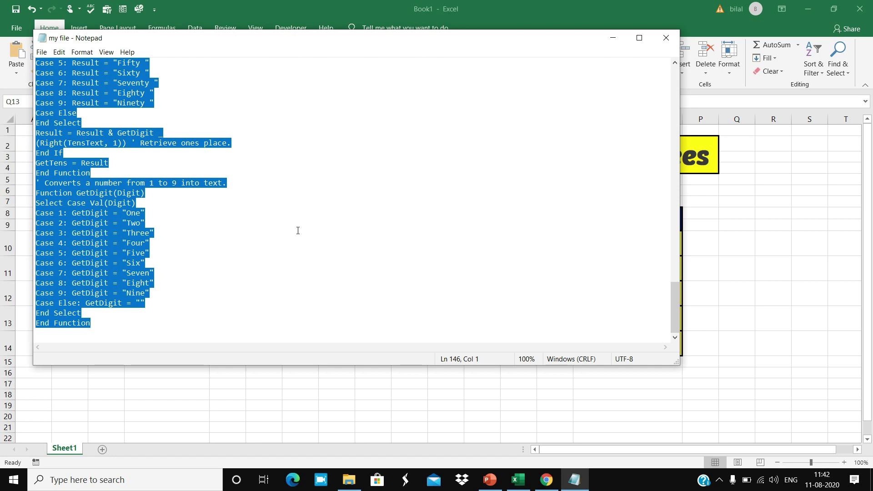
click(676, 37)
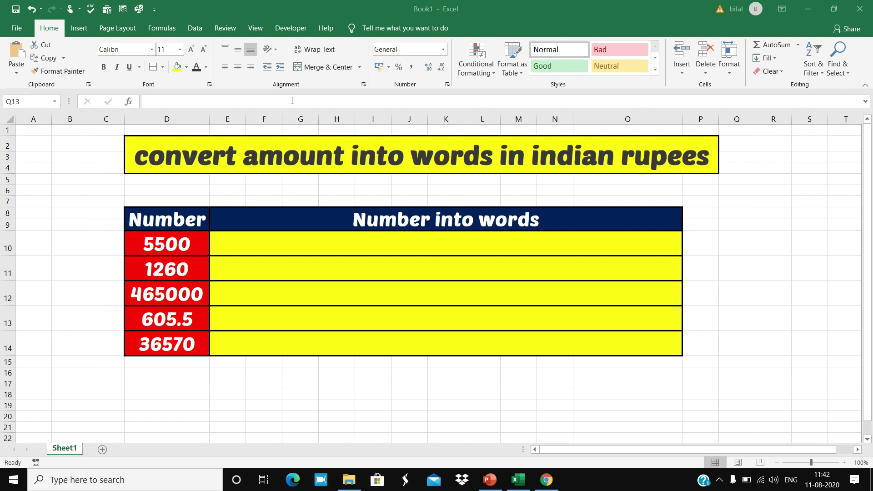
Paste the copied courseTAB code into a new Module3 in the VBA editor, then close it
key(alt+F11)
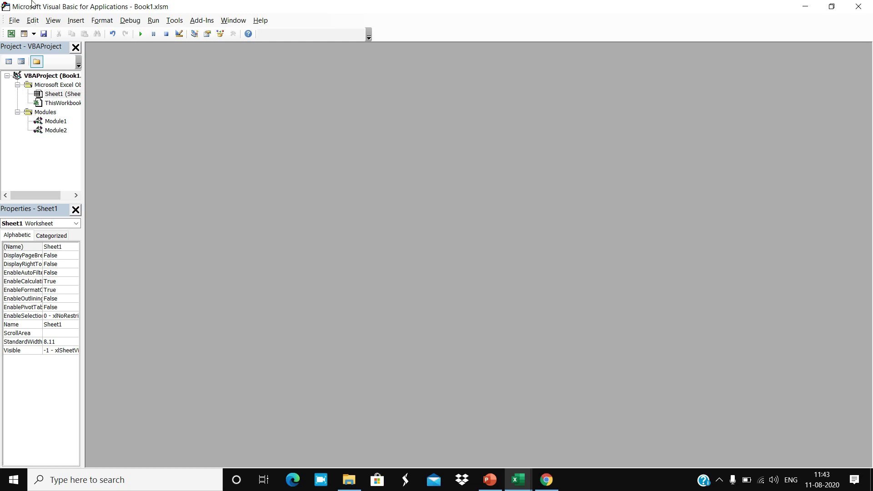
click(76, 22)
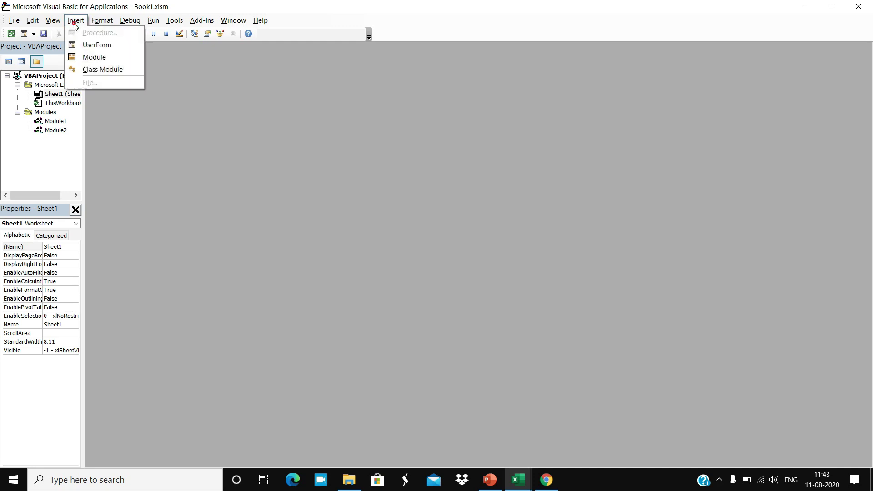
click(92, 59)
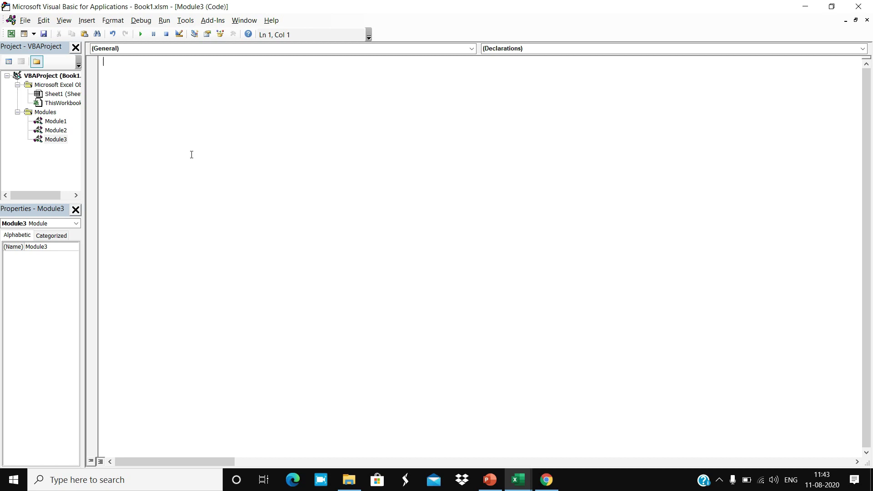
key(ctrl+v)
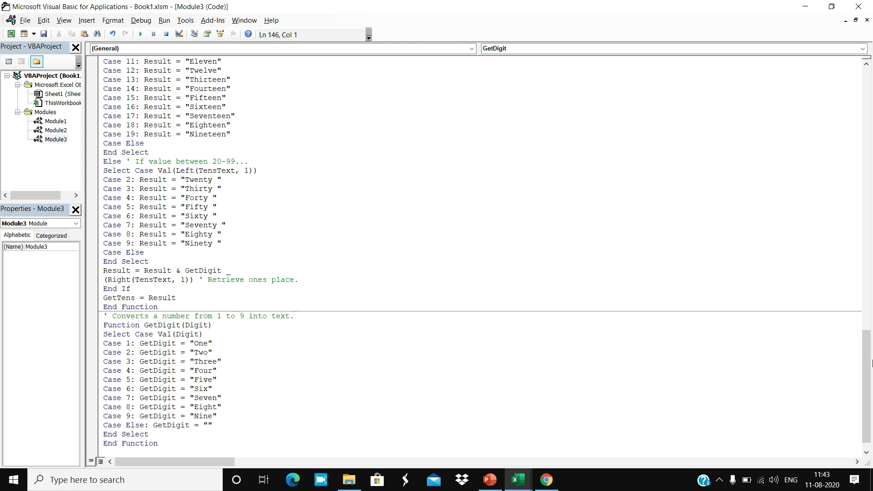
mouse_move(867, 341)
mouse_down()
mouse_move(851, 63)
mouse_move(872, 346)
mouse_up()
drag(872, 412, 872, 411)
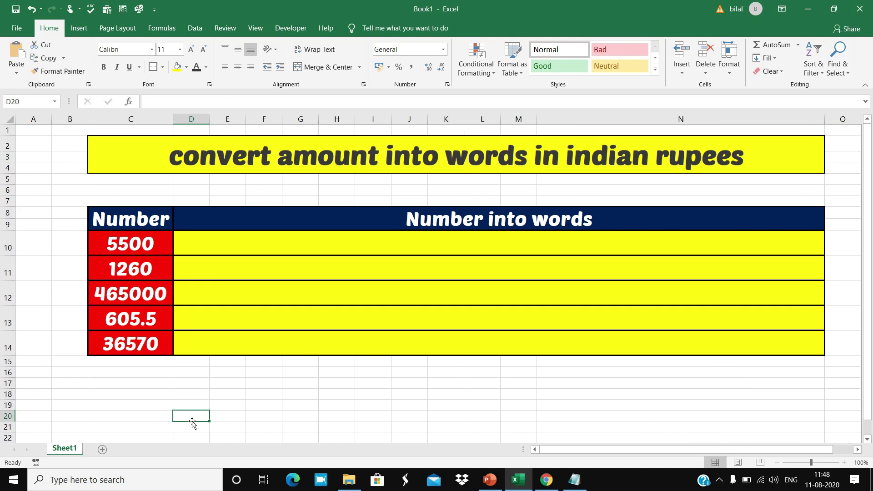
Enter =courseTAB(C10) in D10 to spell out 5500 in rupees
click(213, 249)
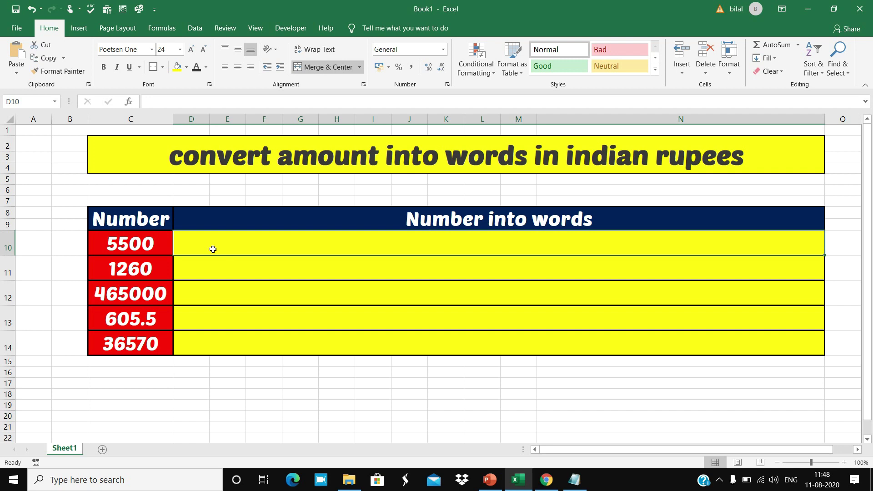
text(=)
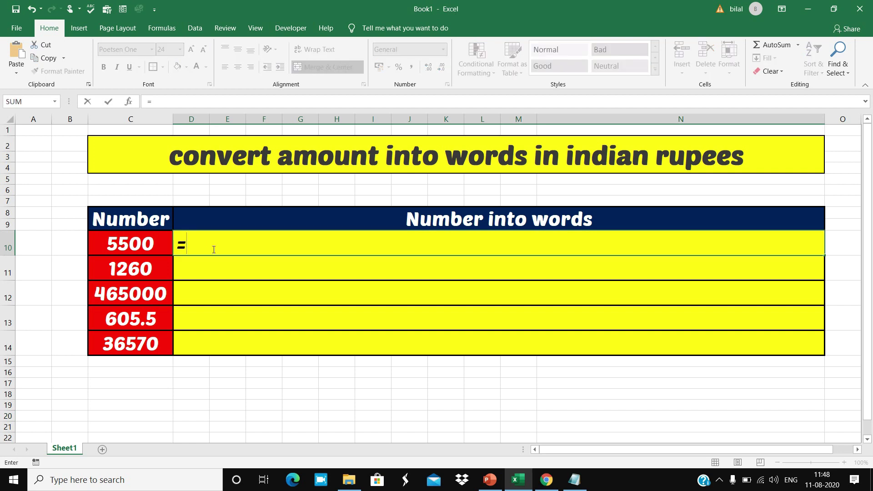
text(cours)
key(Tab)
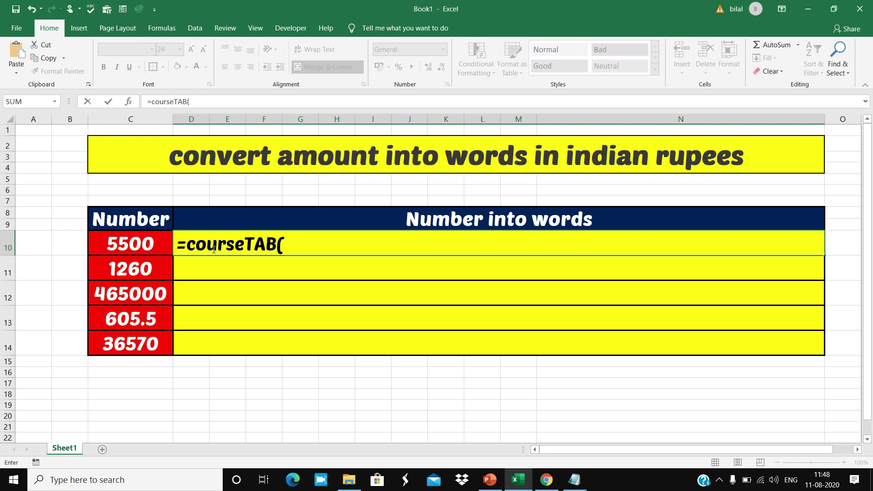
click(144, 246)
text())
key(Return)
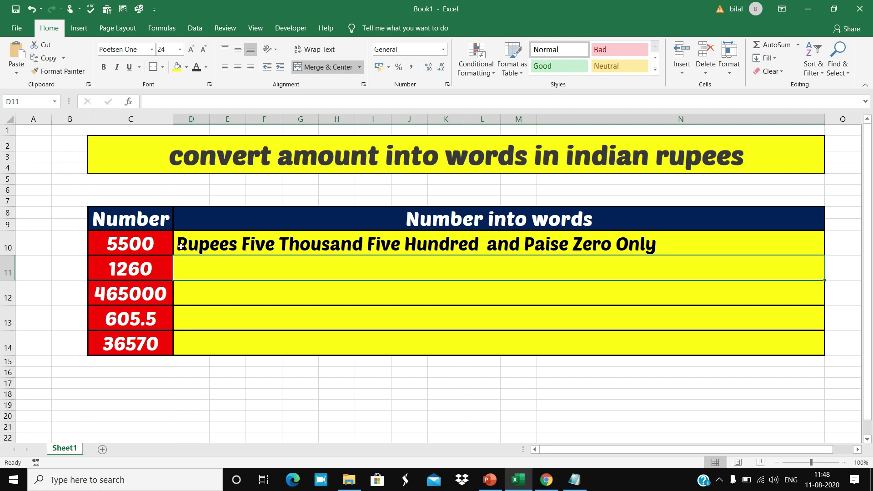
Enter =courseTAB(C11) in D11 to spell out 1260 in rupees
click(188, 265)
text(=)
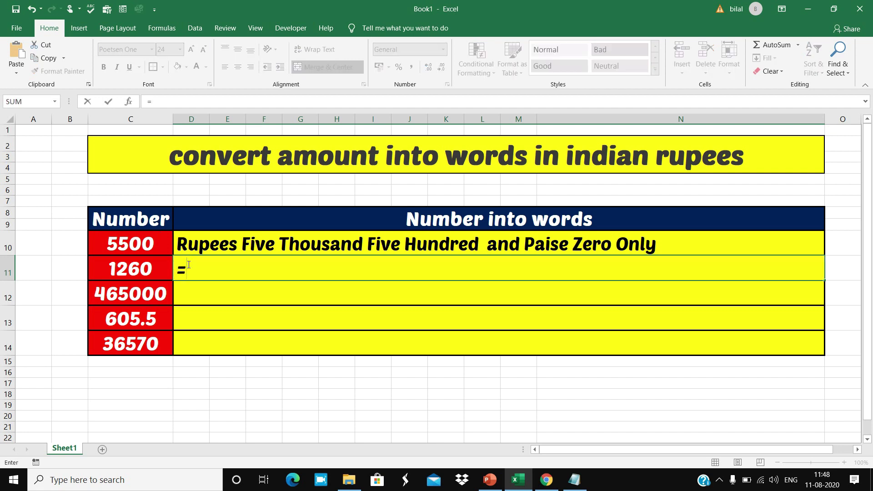
text(courset)
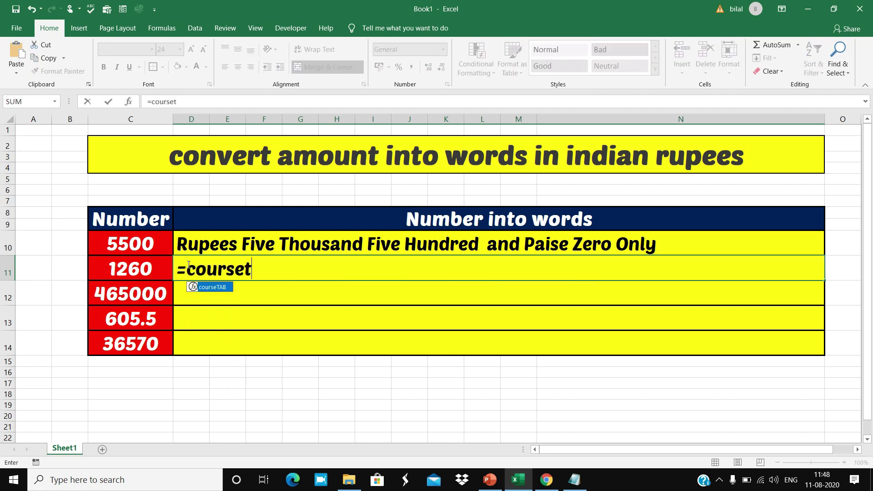
key(Tab)
click(142, 270)
text())
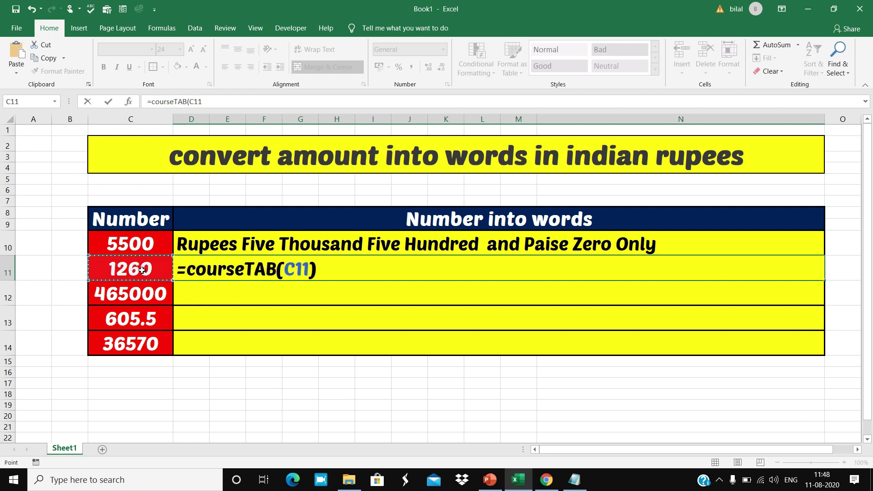
key(Return)
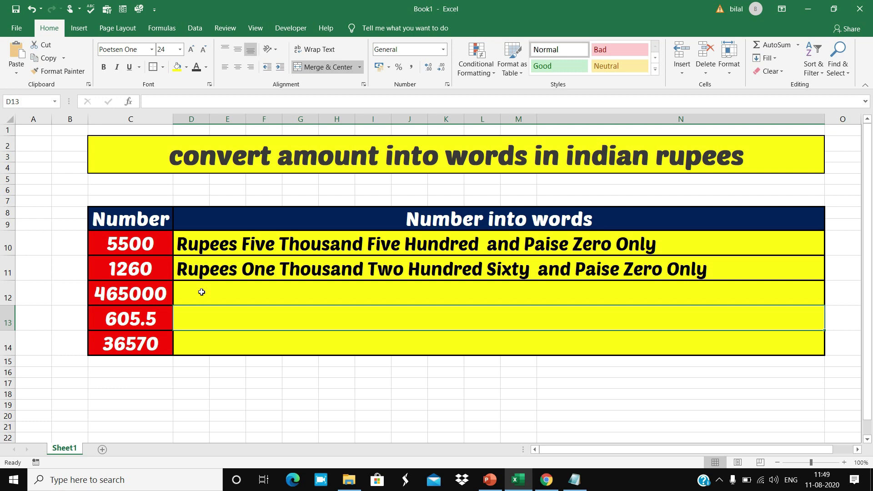
Enter =courseTAB(C12) in D12 to spell out 465000 in rupees
click(201, 292)
text(=cours)
key(Tab)
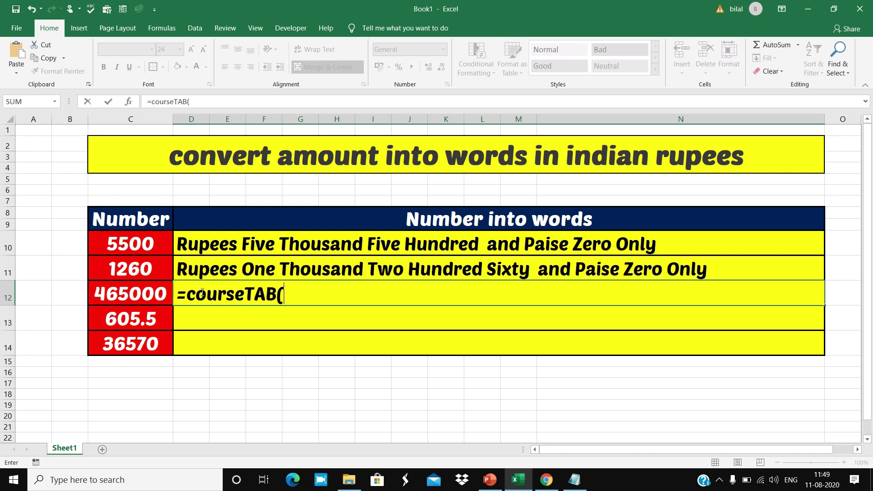
click(120, 288)
text())
key(Return)
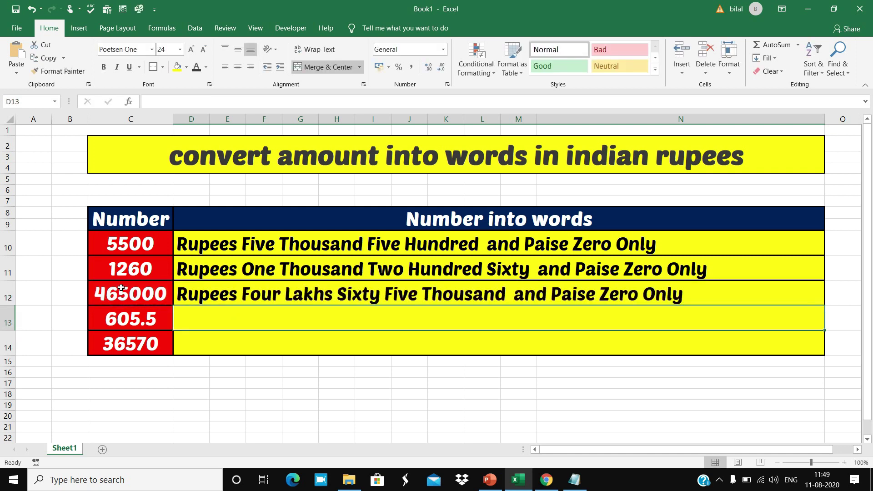
Fill the courseTAB formula from D12 down into D13 and D14
drag(254, 293, 262, 344)
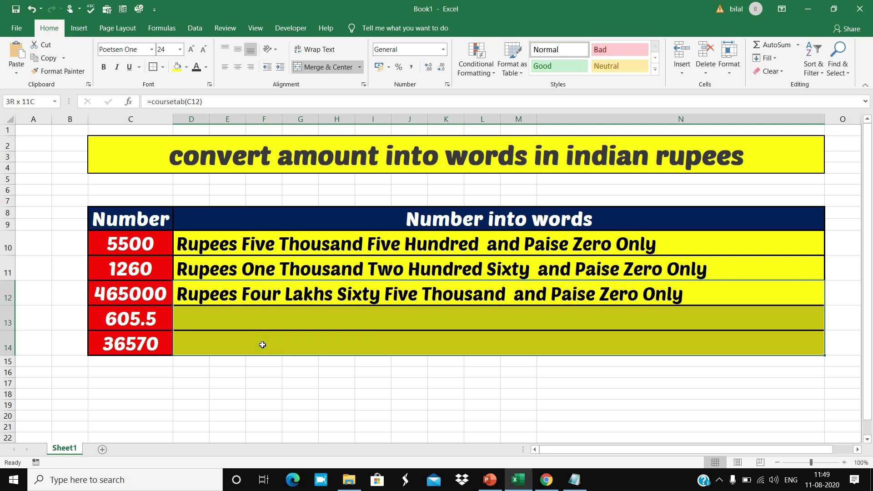
key(ctrl+d)
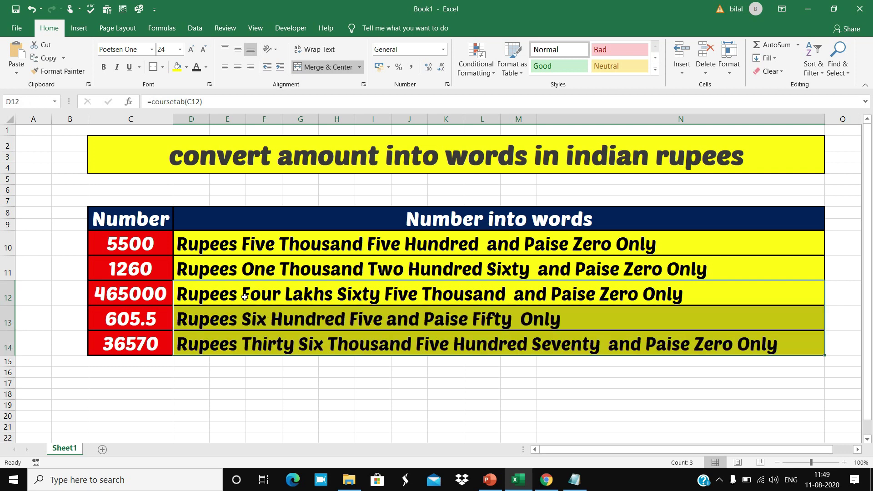